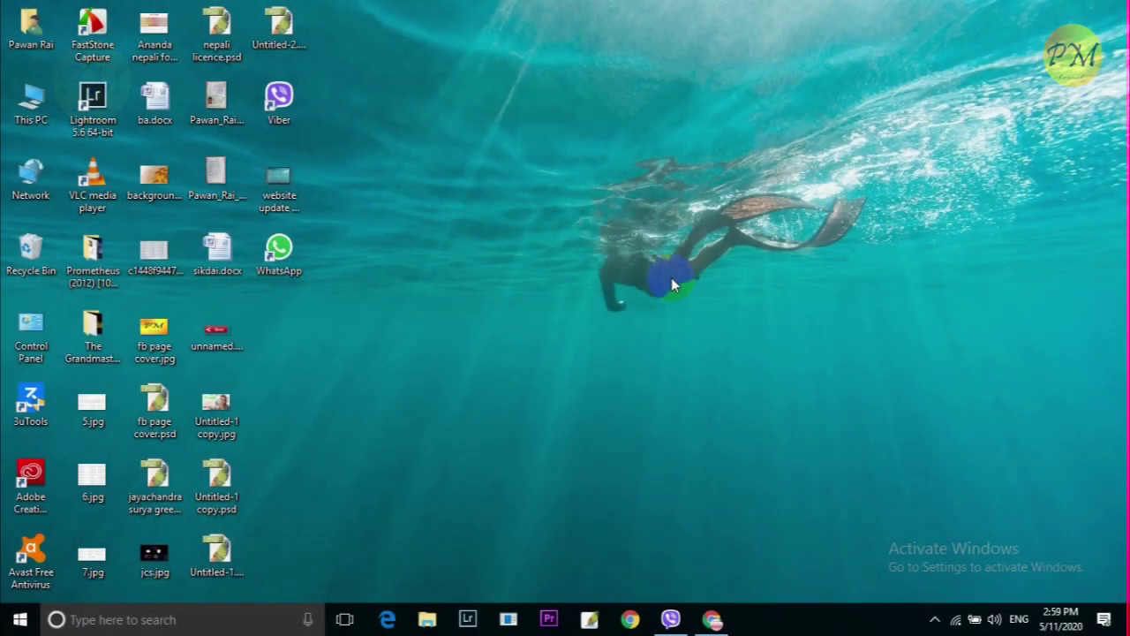
- Restore the Chrome window showing the PM CHANNEL YouTube home page
click(713, 620)
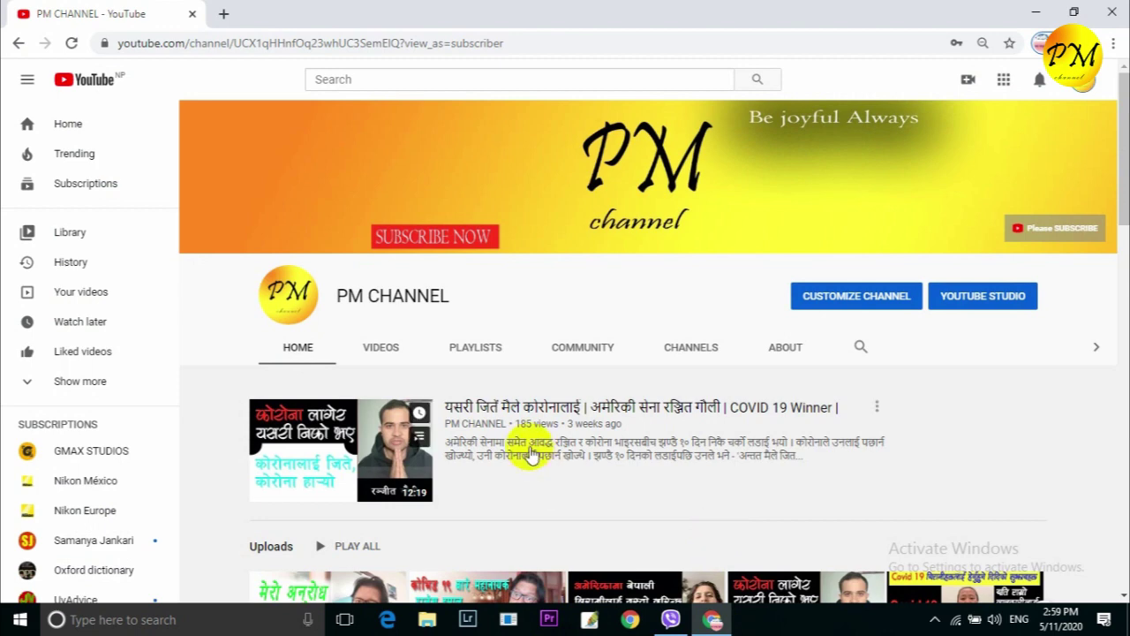
click(545, 252)
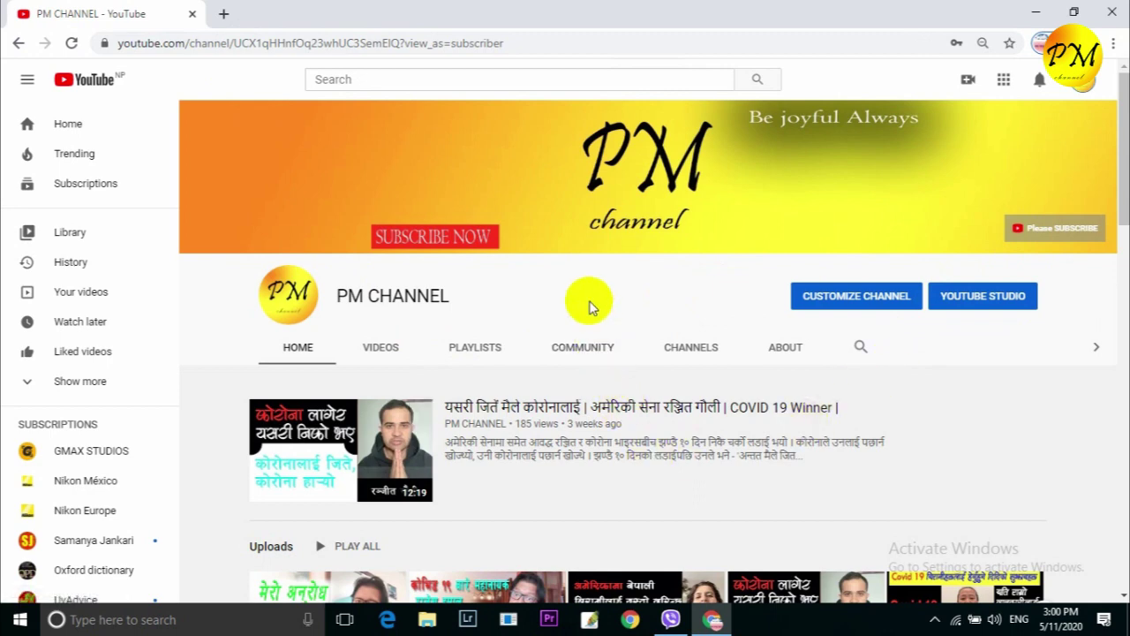
- Add a new blank tab beside the PM CHANNEL YouTube tab
click(224, 14)
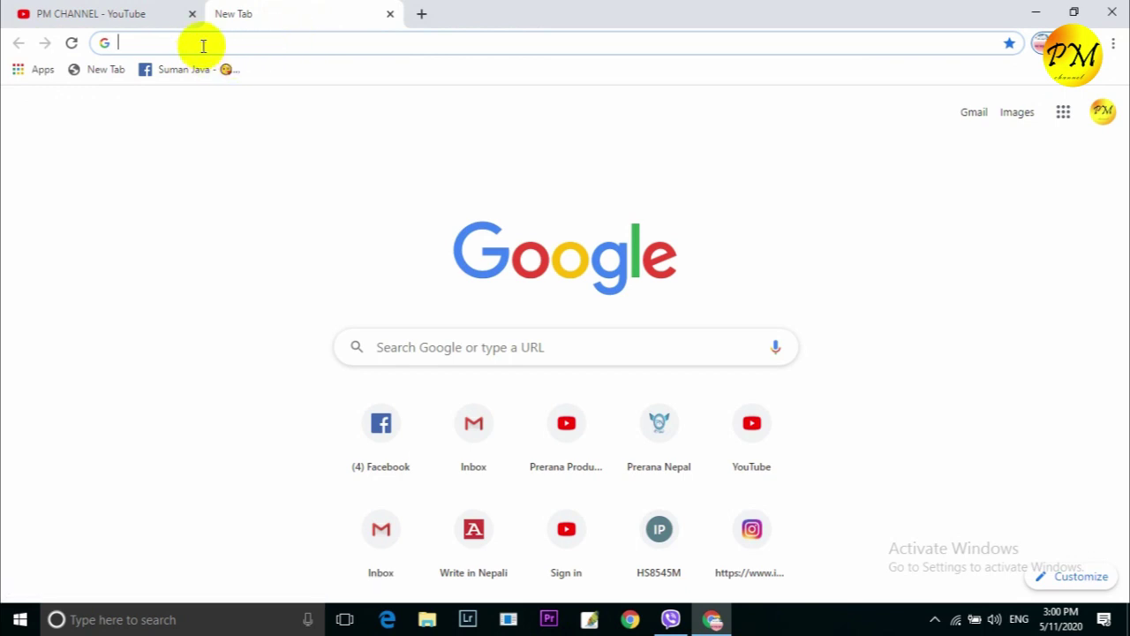
text(www.)
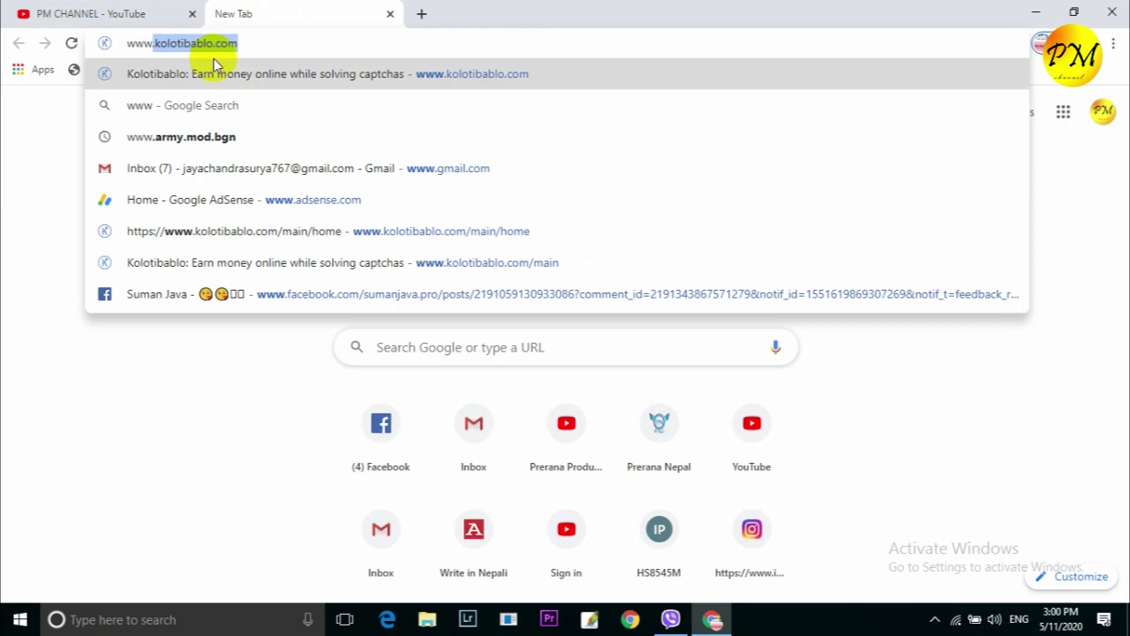
key(BackSpace)
text(z)
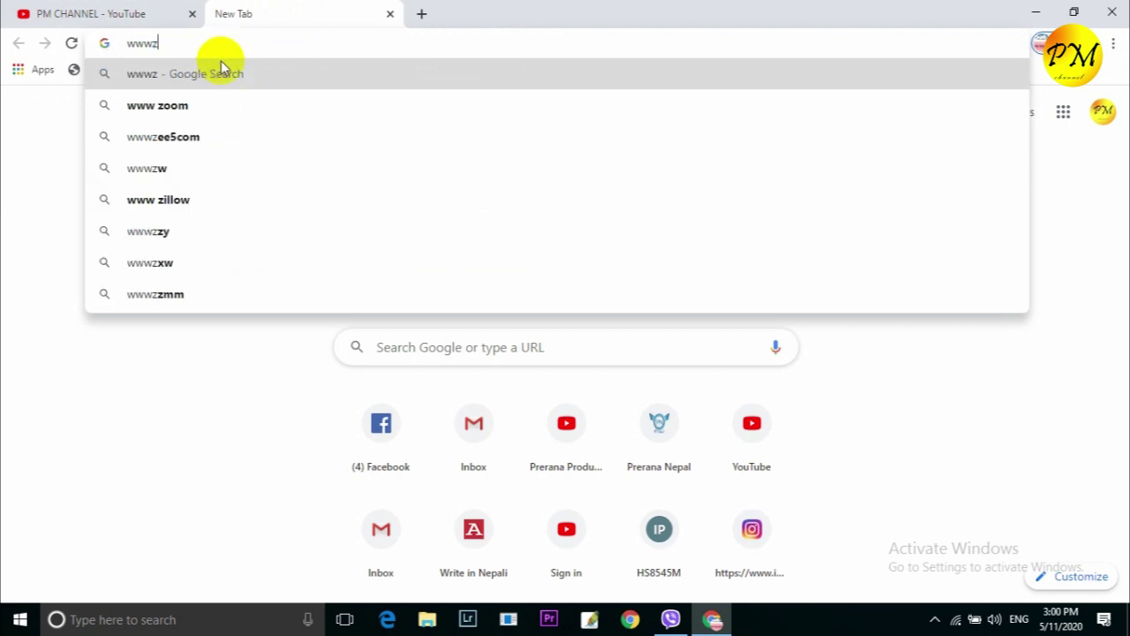
key(BackSpace)
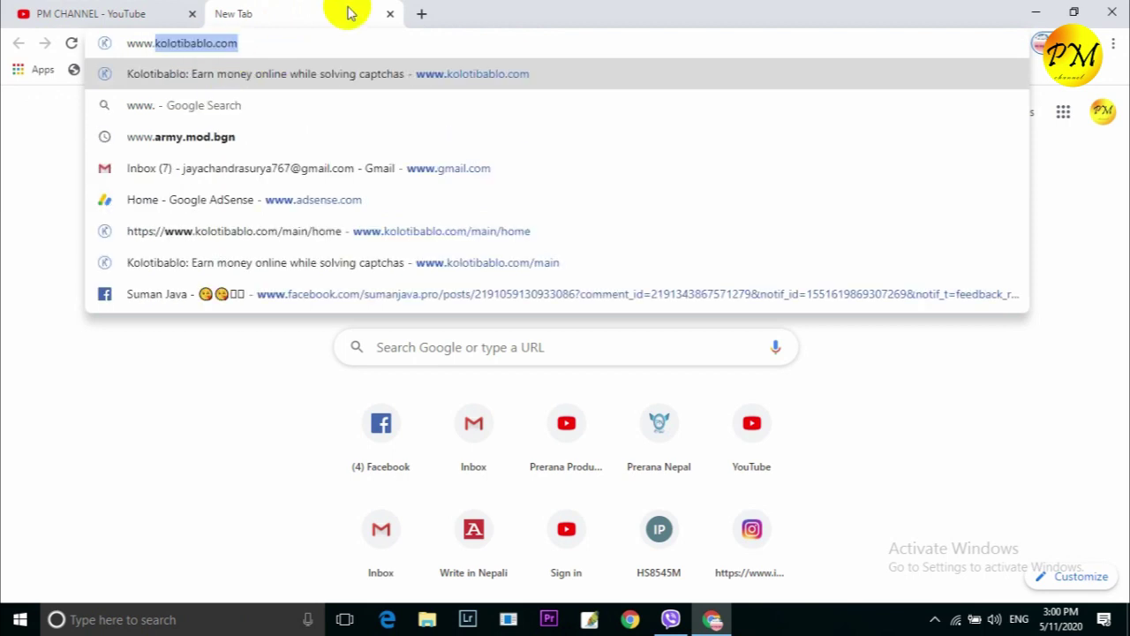
text(z)
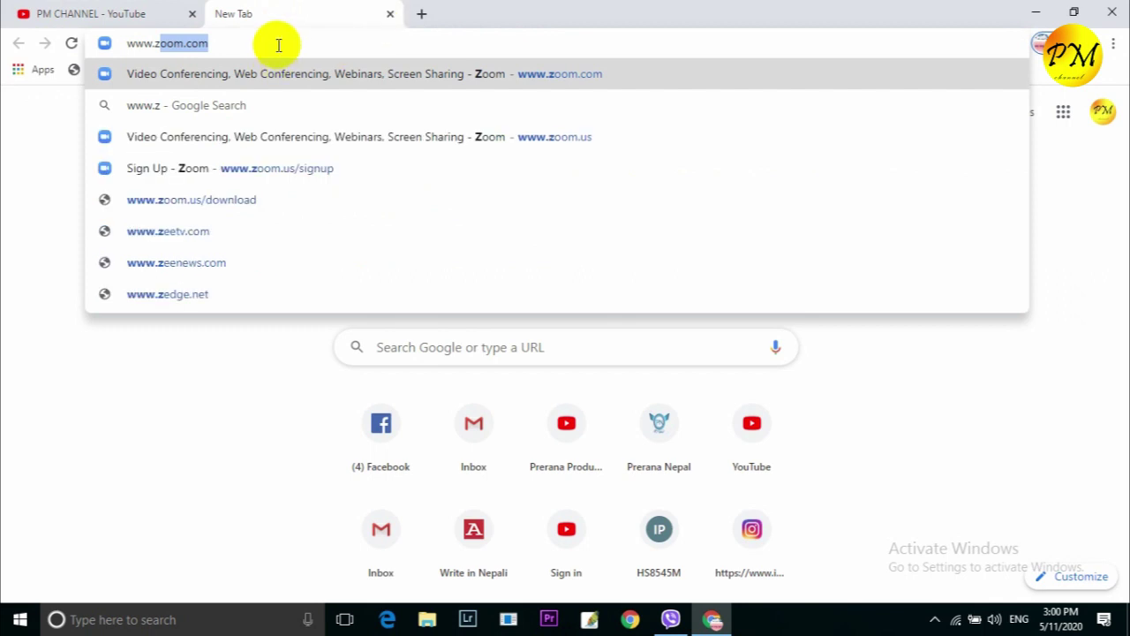
click(275, 43)
key(Return)
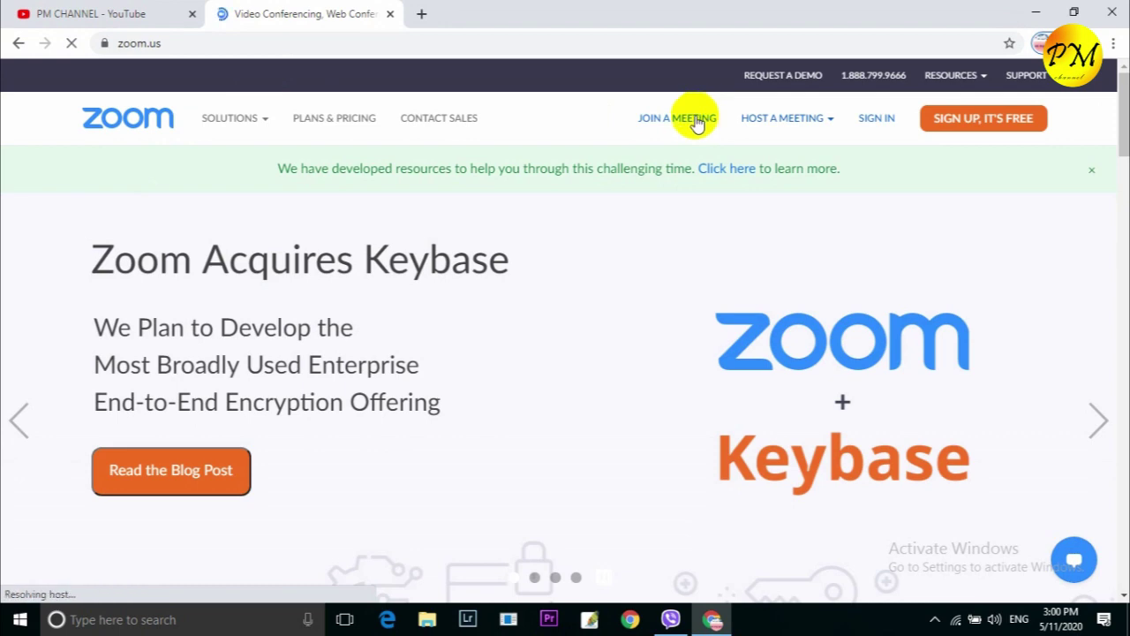
mouse_move(783, 119)
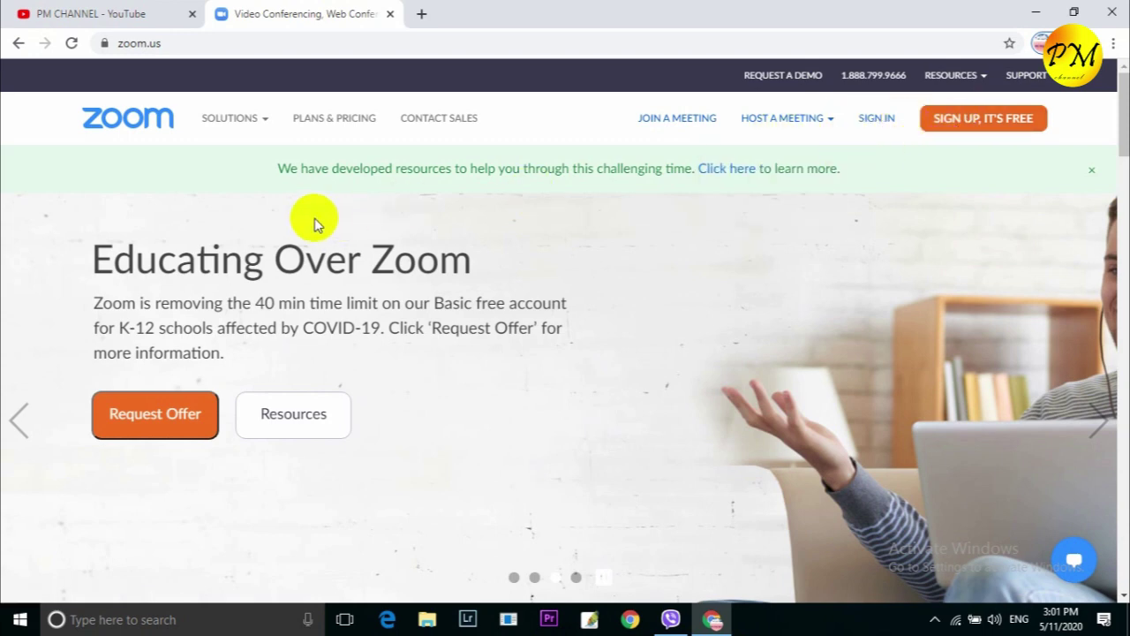
mouse_move(238, 125)
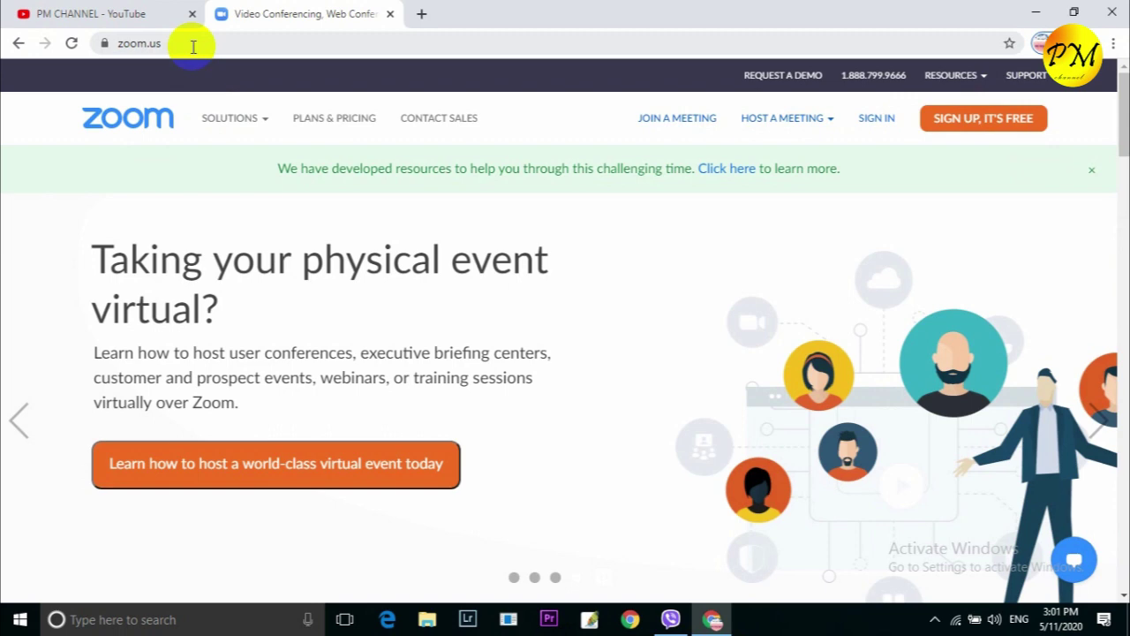
mouse_move(987, 77)
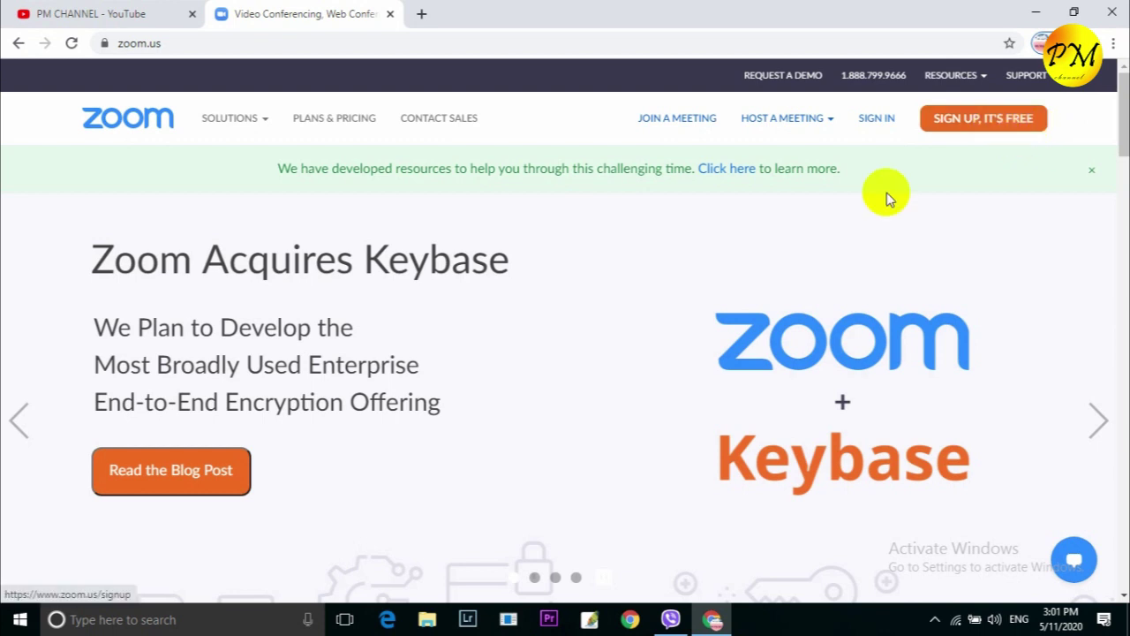
click(952, 132)
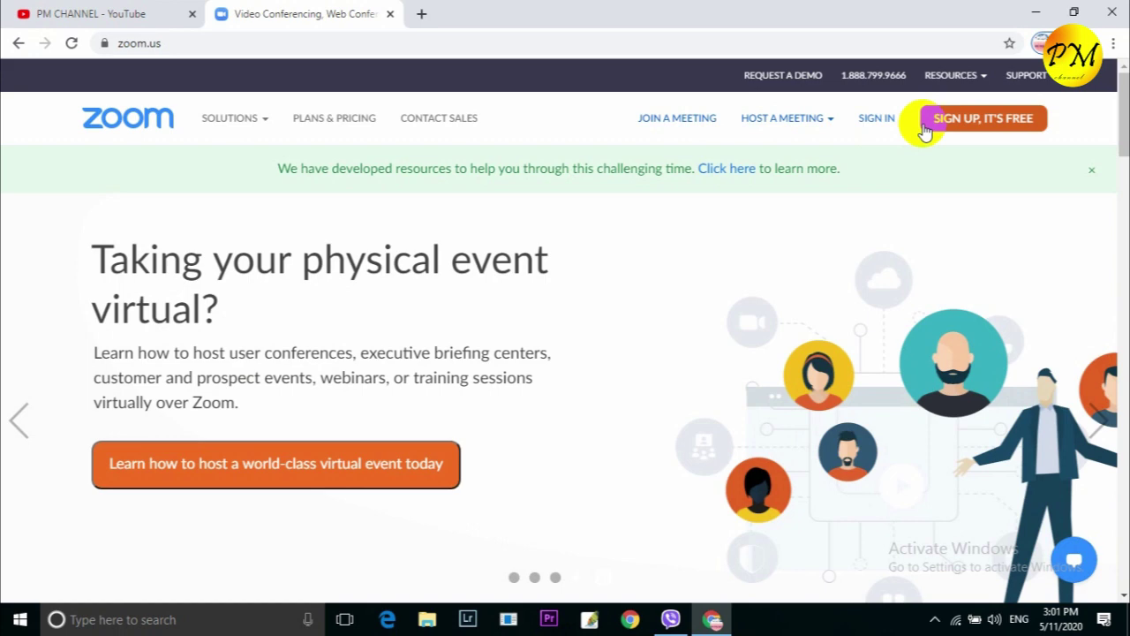
- Start the free Zoom sign-up and set the birth date to January 28
click(936, 128)
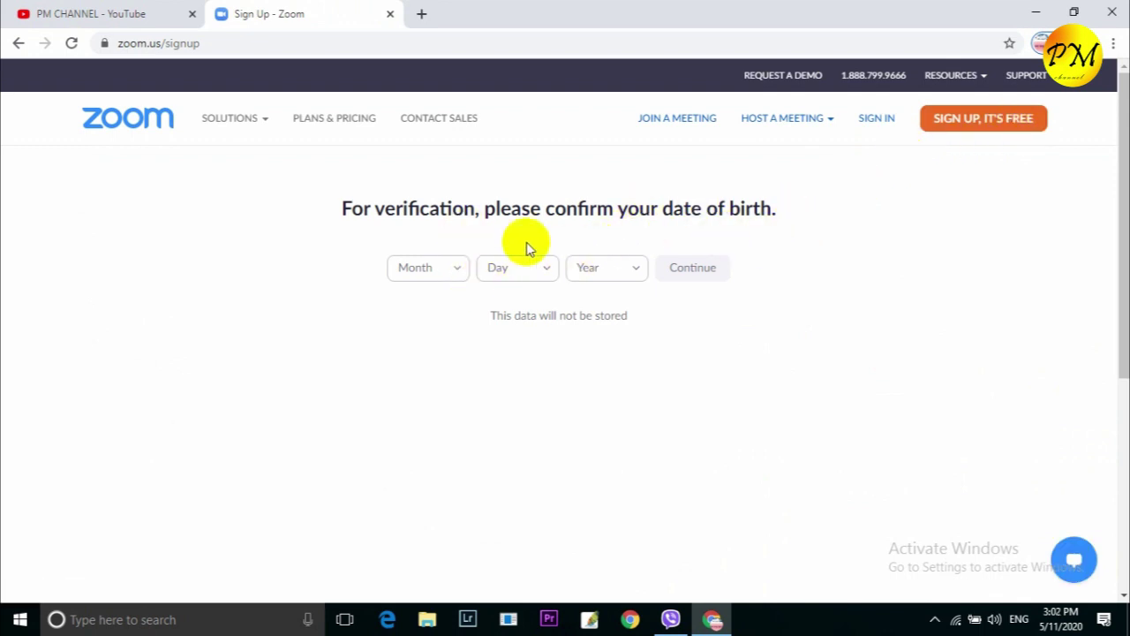
click(457, 270)
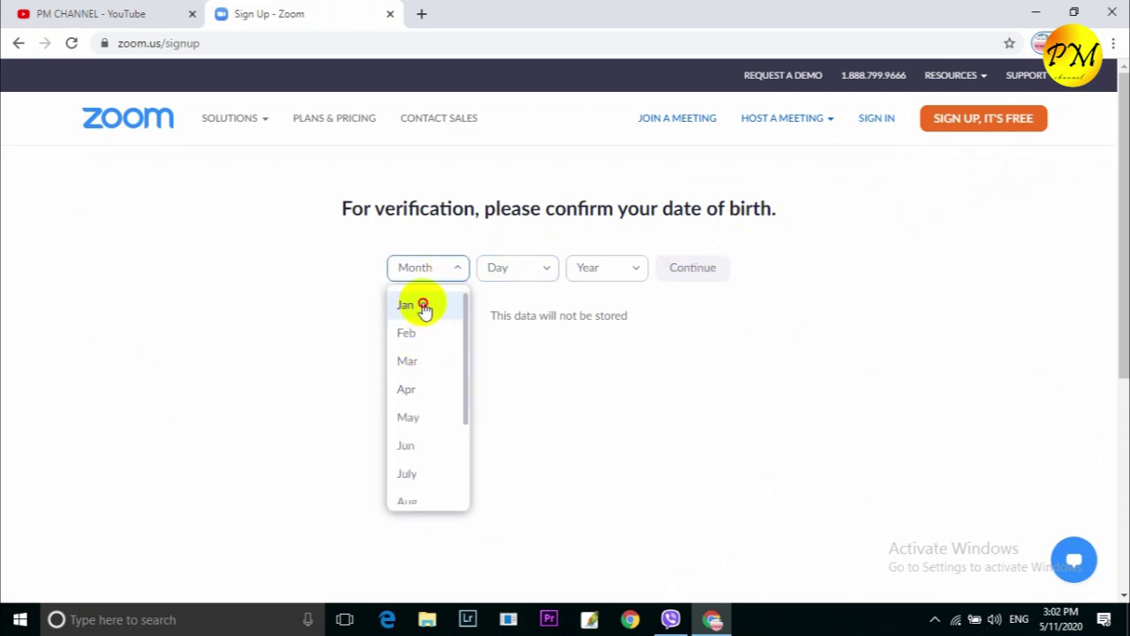
click(422, 306)
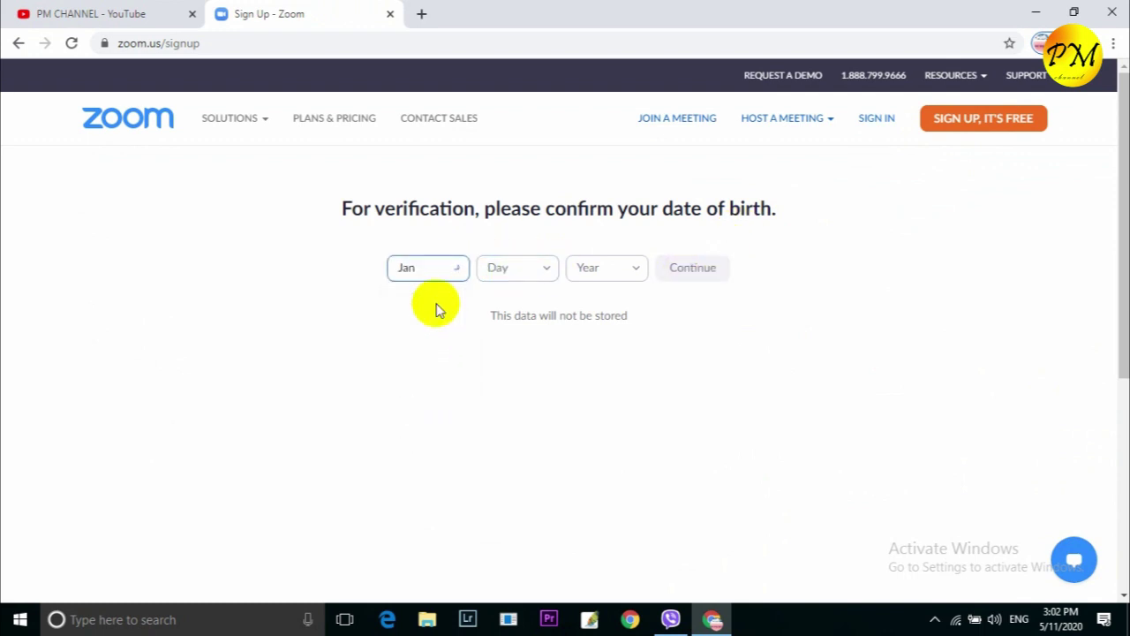
click(549, 270)
scroll(519, 345, down, 7)
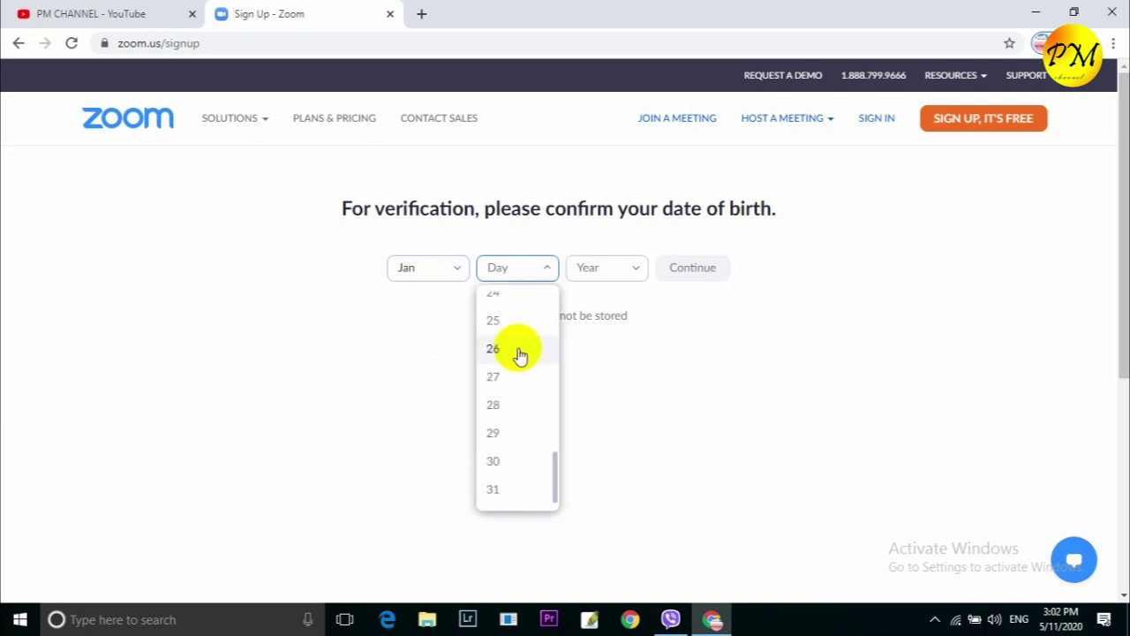
scroll(519, 354, down, 4)
scroll(556, 234, up, 4)
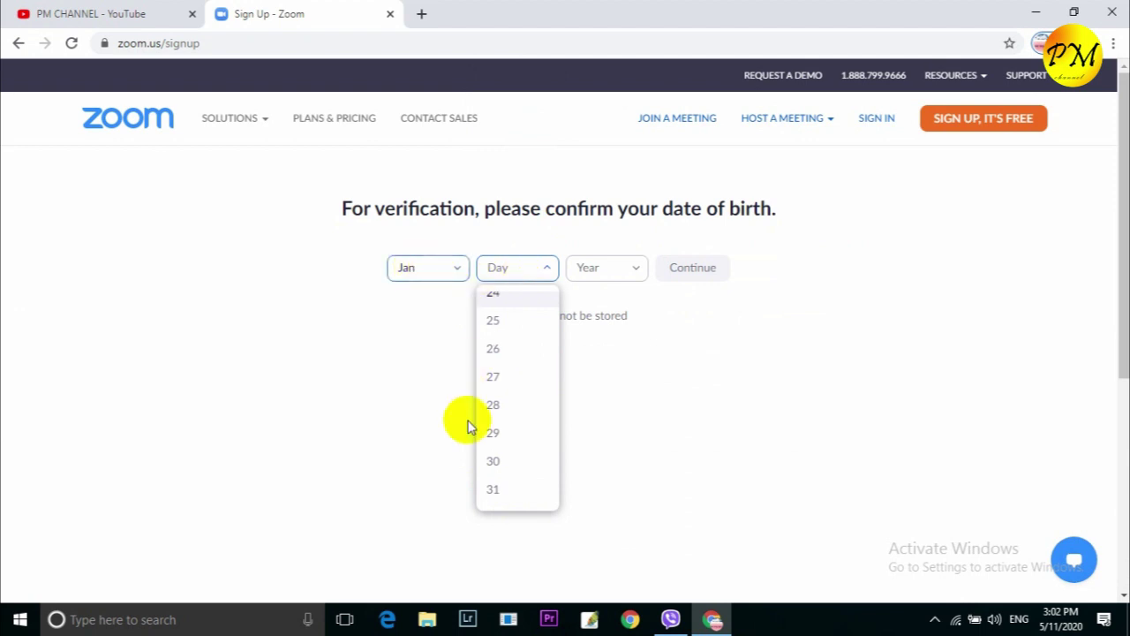
click(494, 407)
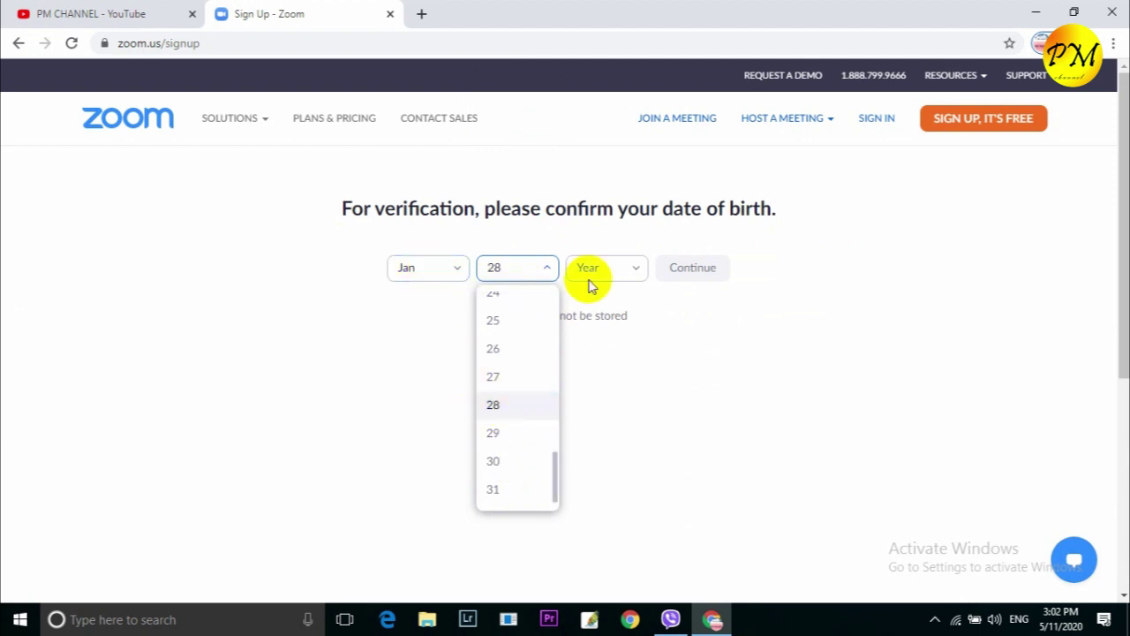
- Choose 1996 as the birth year and submit the date of birth
click(637, 270)
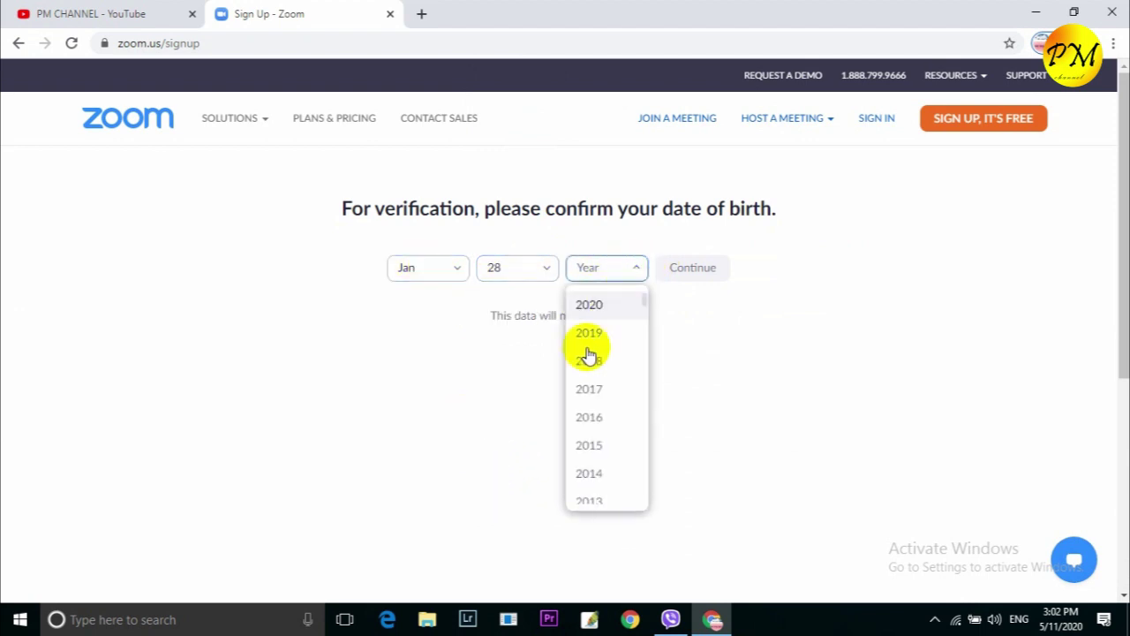
scroll(589, 354, down, 5)
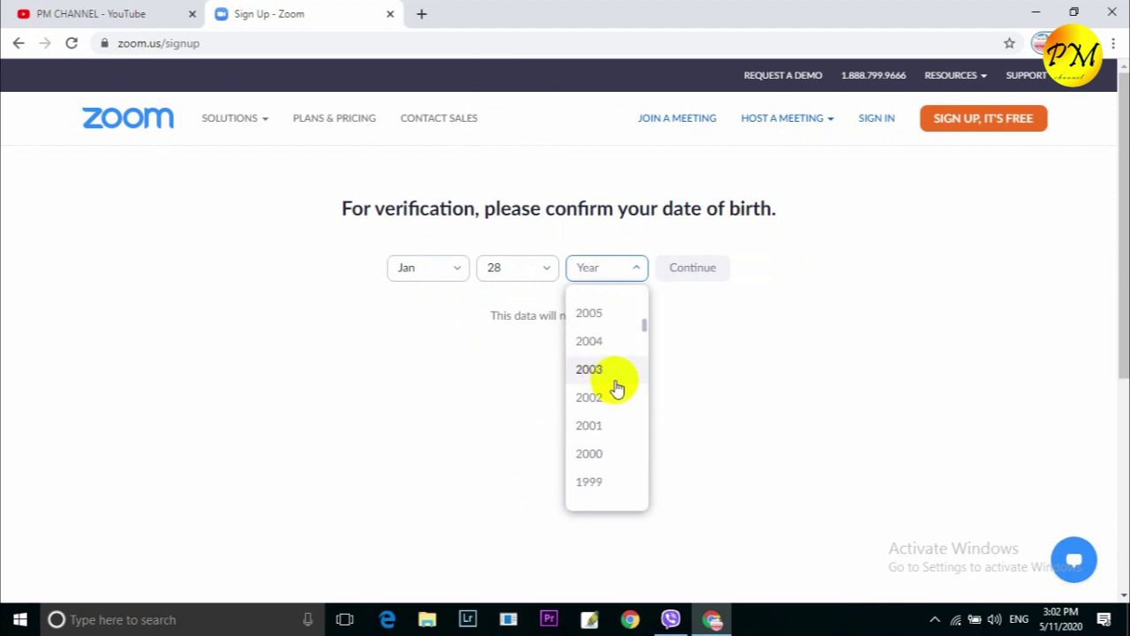
scroll(617, 389, down, 3)
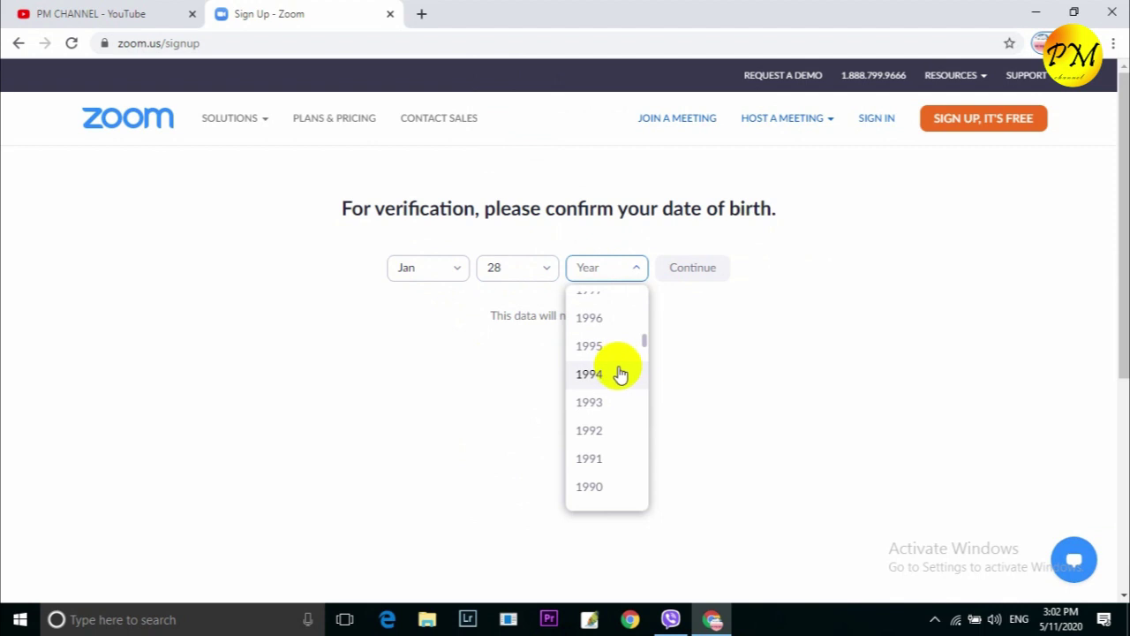
click(613, 321)
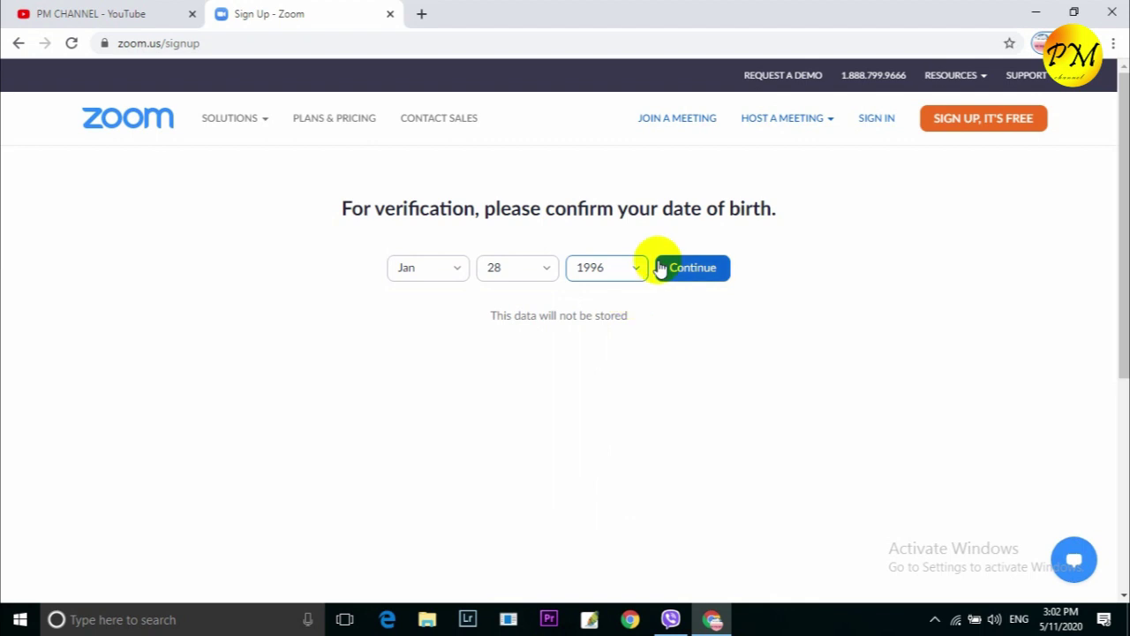
click(468, 301)
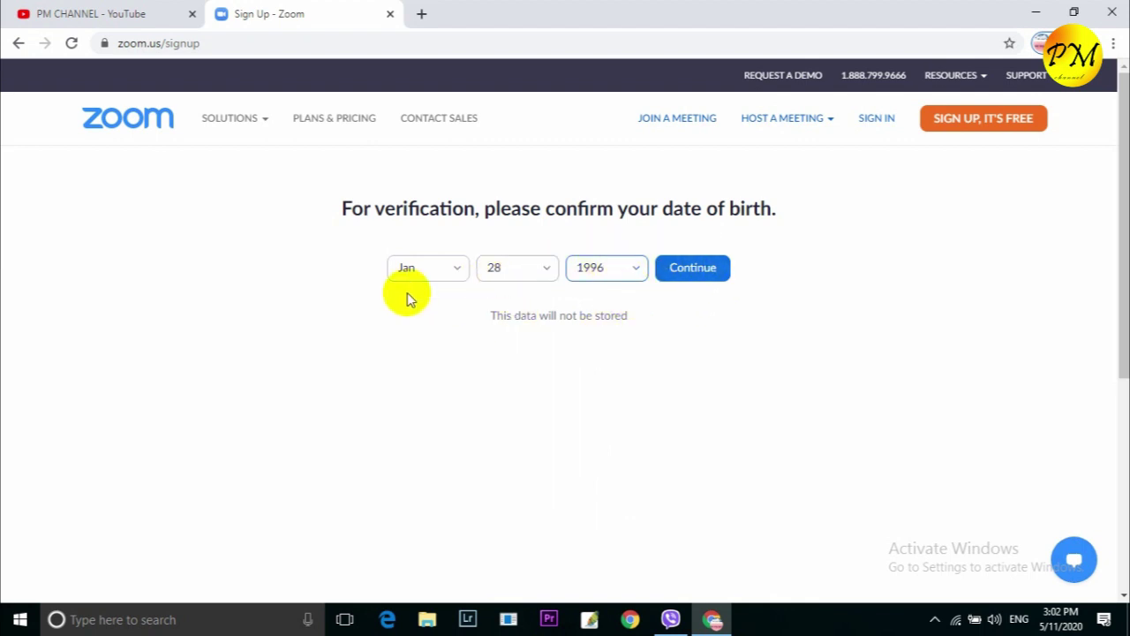
click(686, 271)
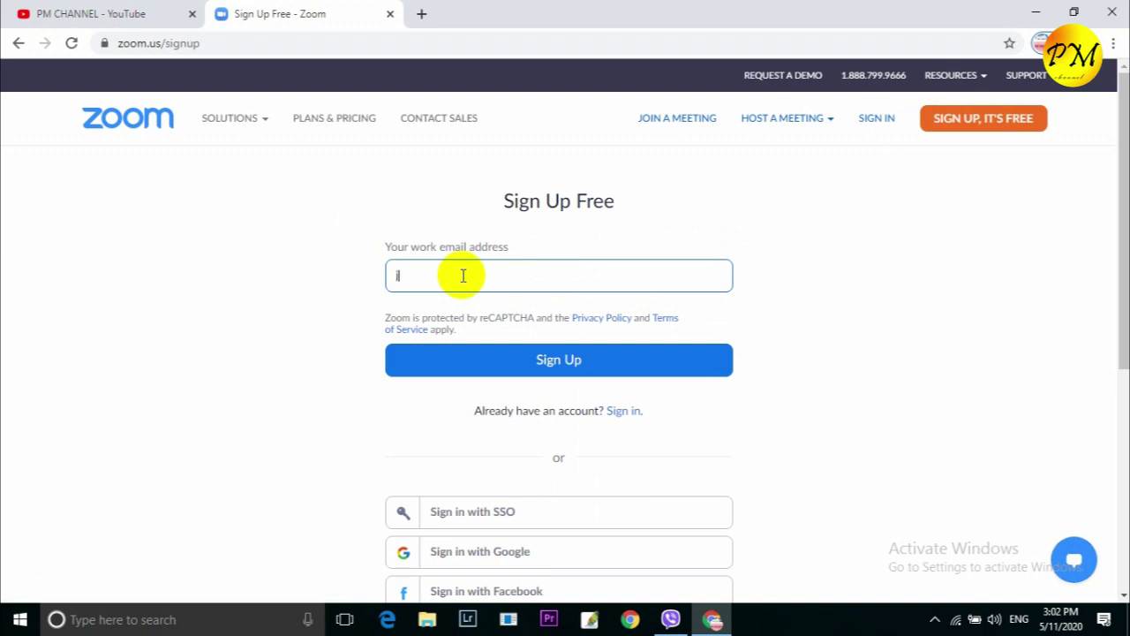
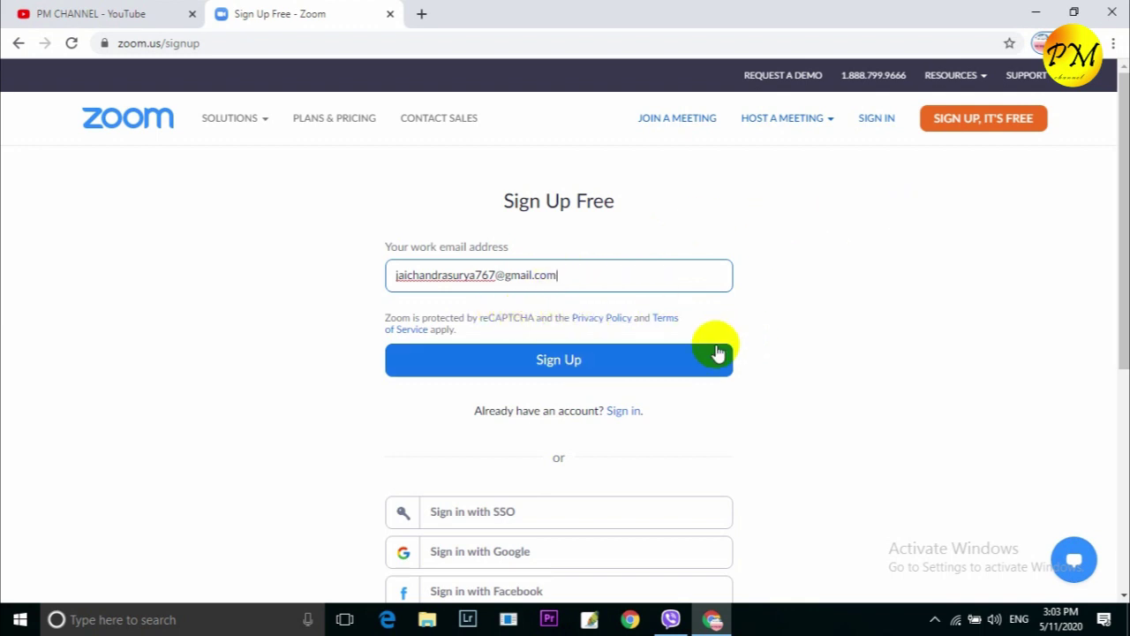
- Enter the user's Gmail address in the work email field and submit the sign-up
click(598, 369)
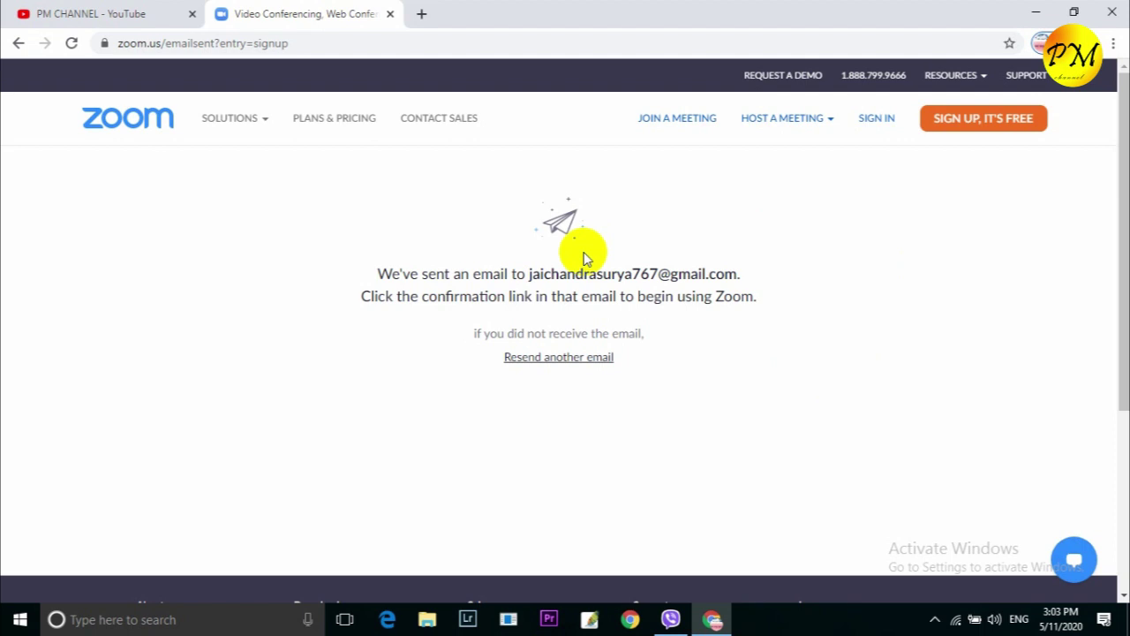
click(422, 14)
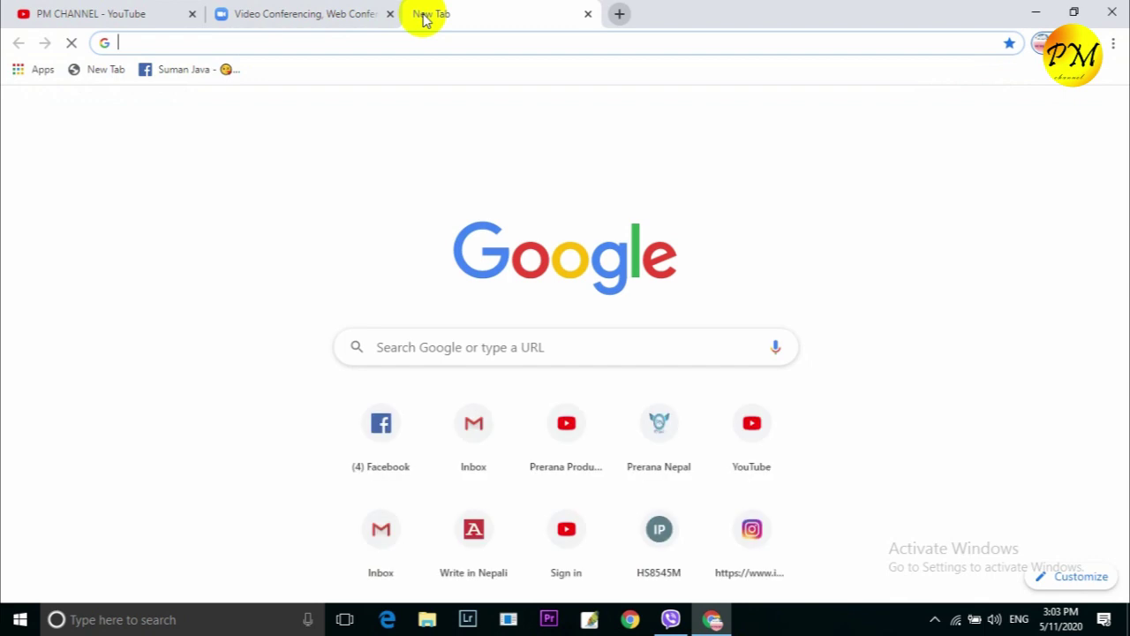
click(211, 46)
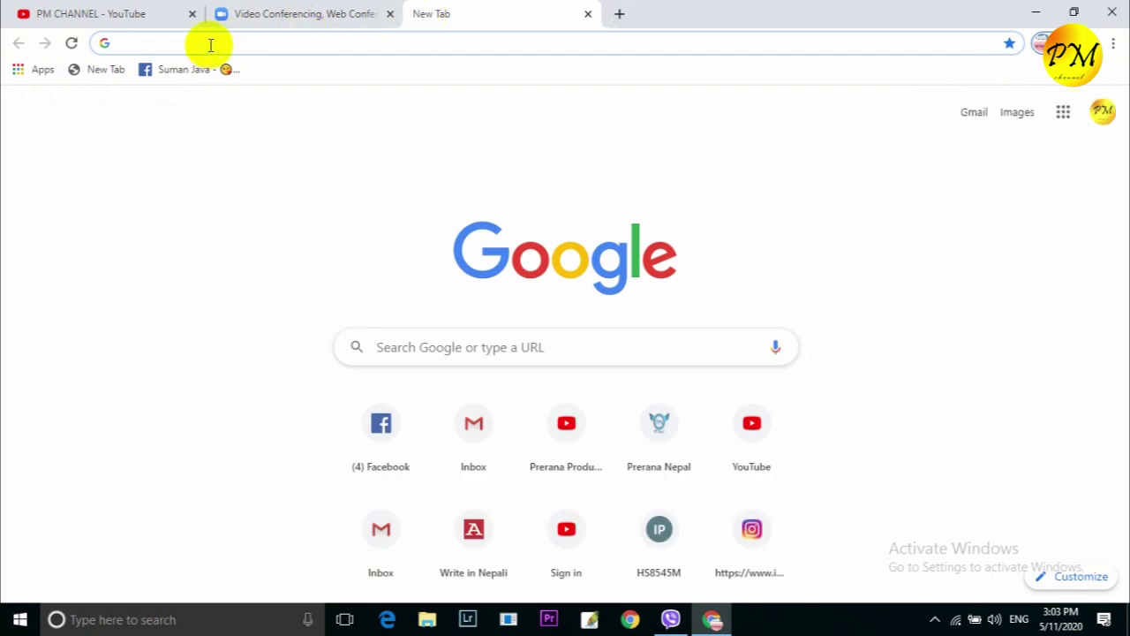
text(ww)
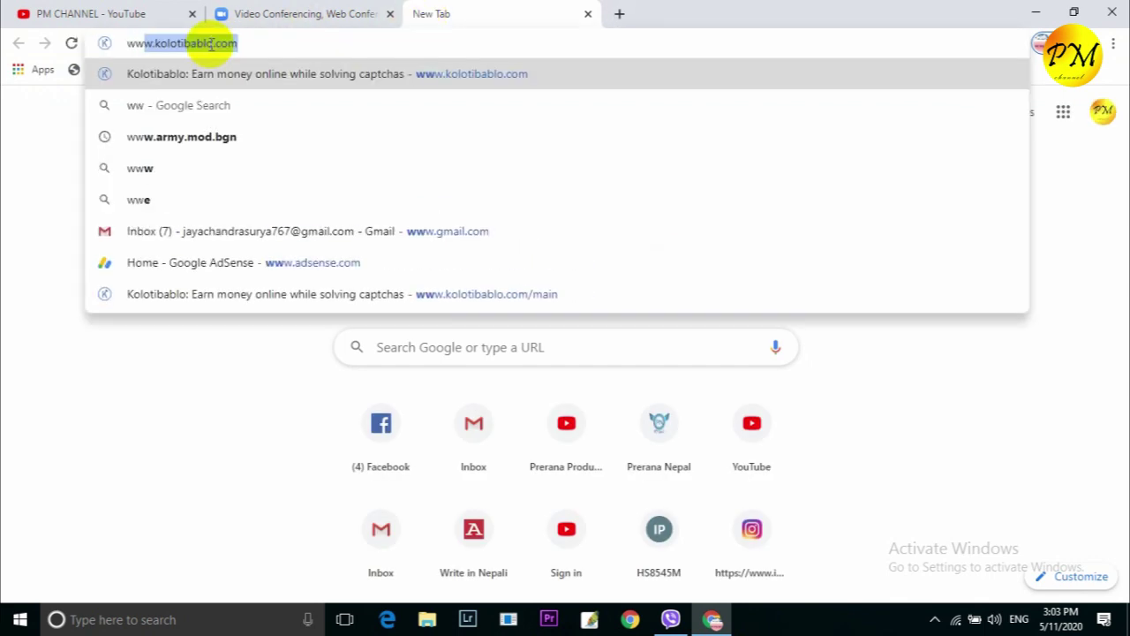
text(w.g)
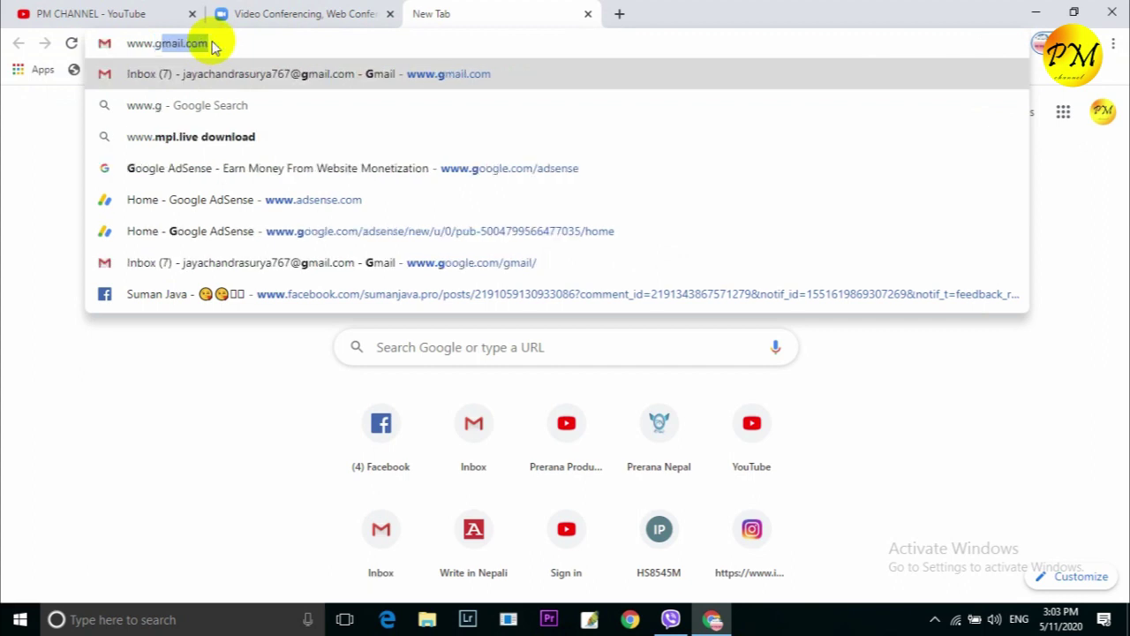
text(m)
key(Right)
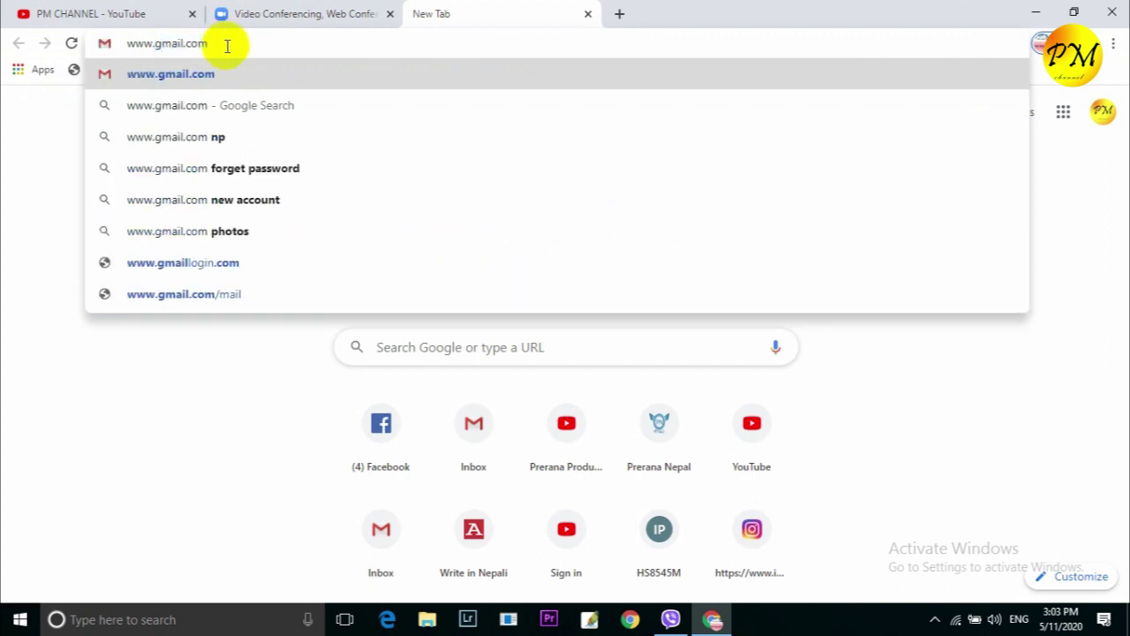
key(Return)
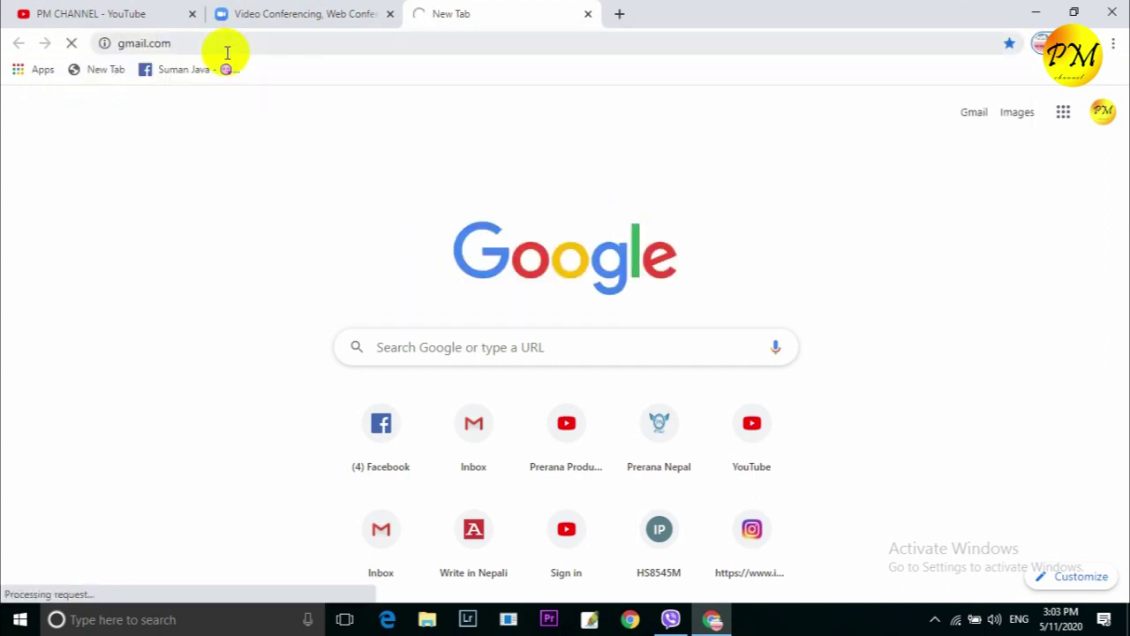